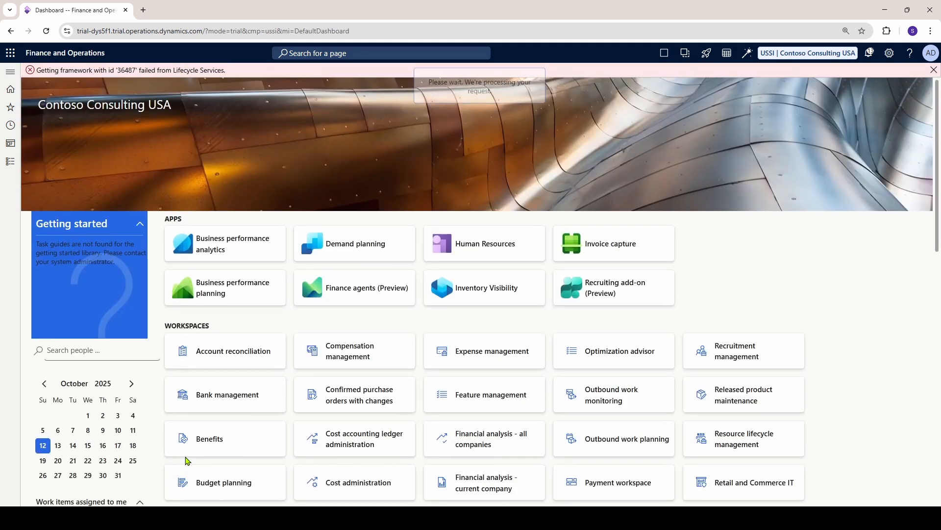
Dismiss the Lifecycle Services error and open the Expense management parameters from the module's general setup
click(934, 71)
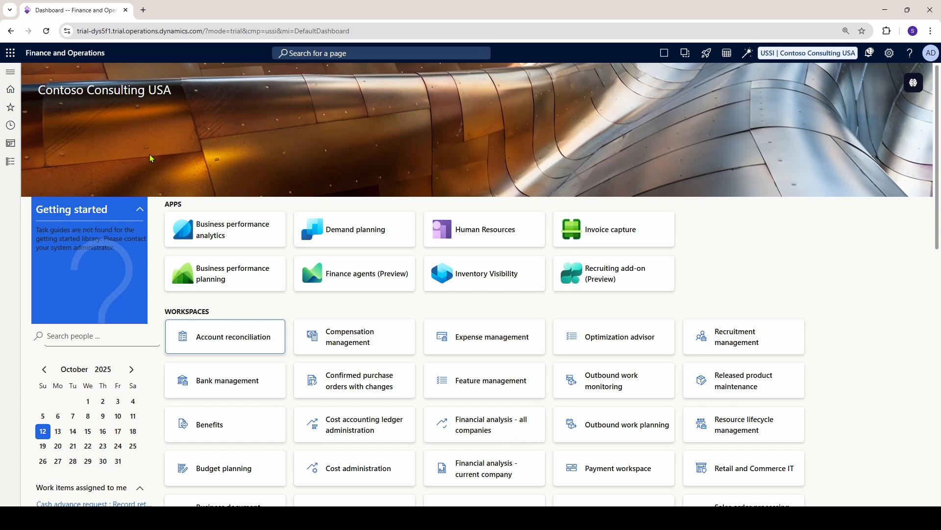
click(10, 162)
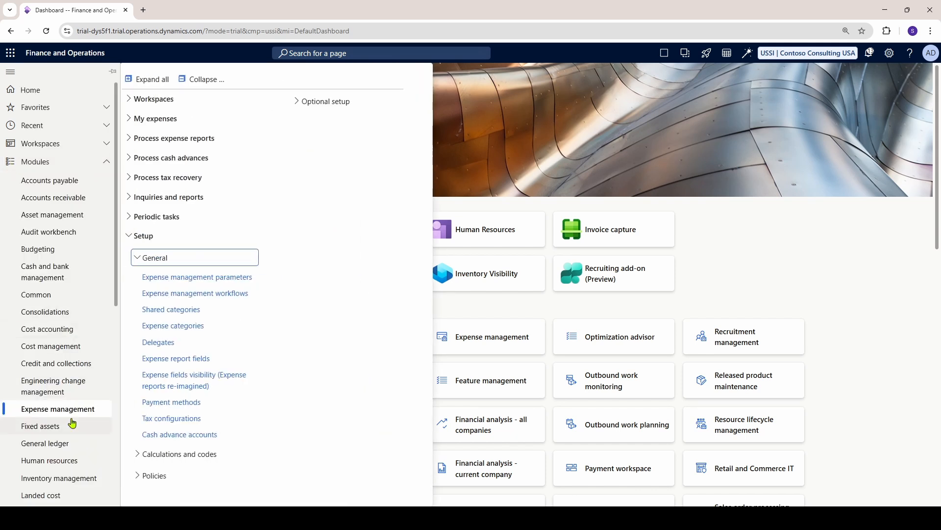
click(196, 280)
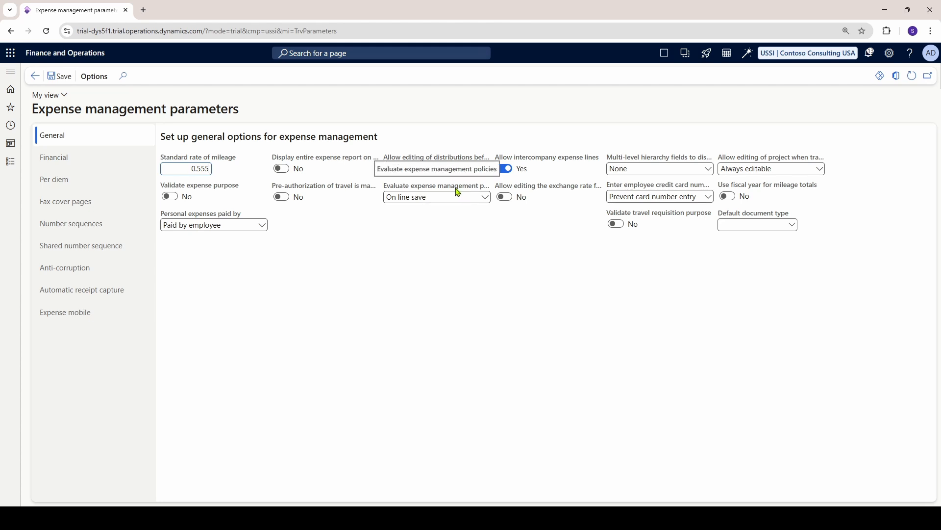
Set the evaluation of expense management policies to On line save and check the alternative option
click(487, 200)
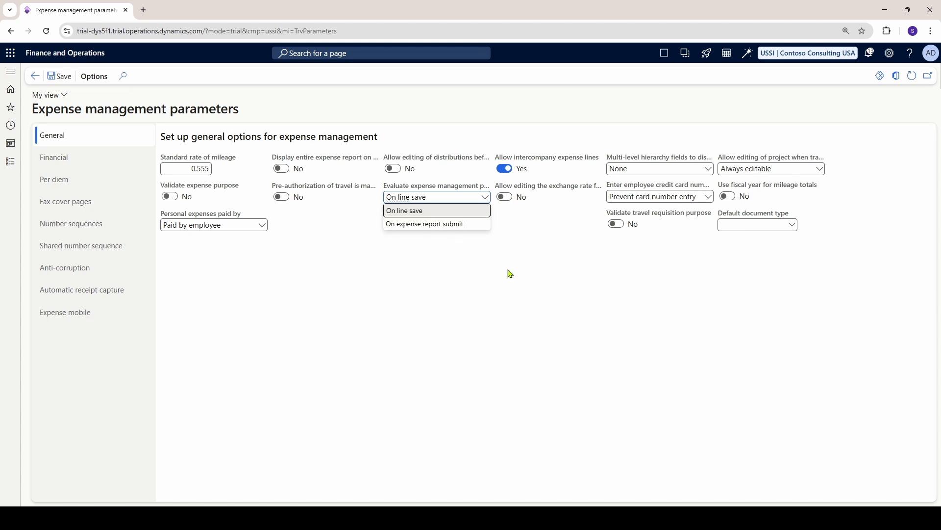
click(447, 212)
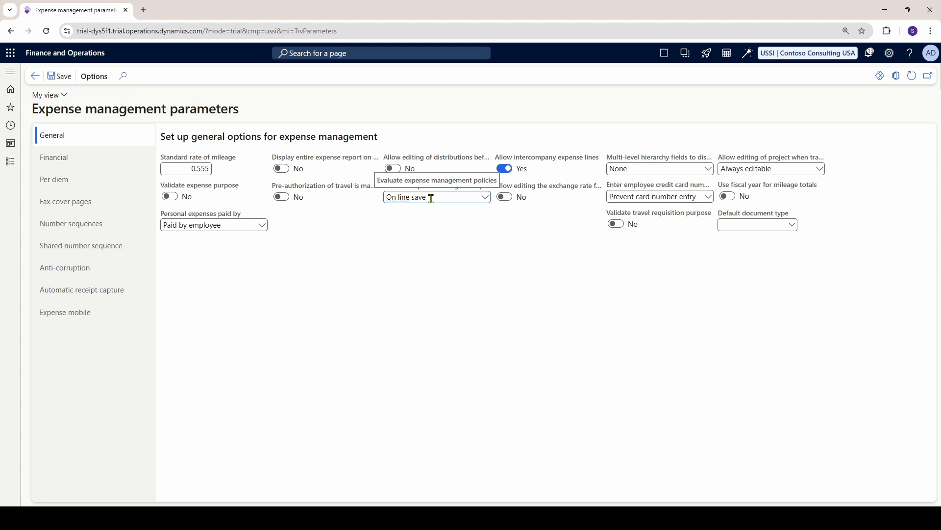
click(485, 197)
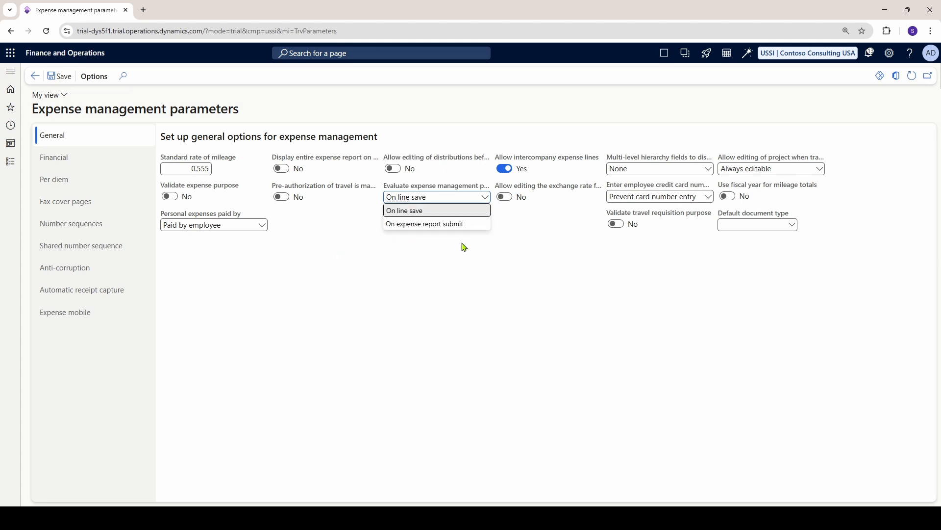
click(456, 268)
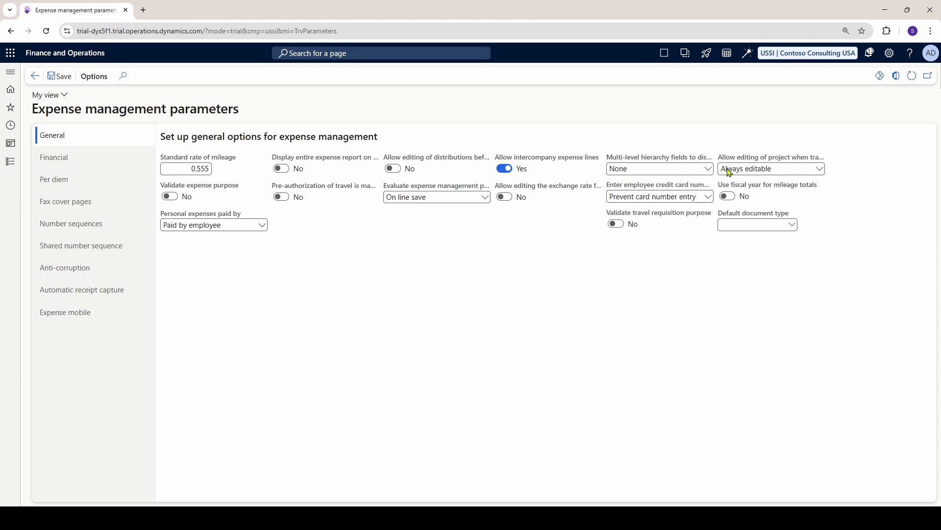
Open the Expense report policies from the policy setup of the Expense management module
click(9, 162)
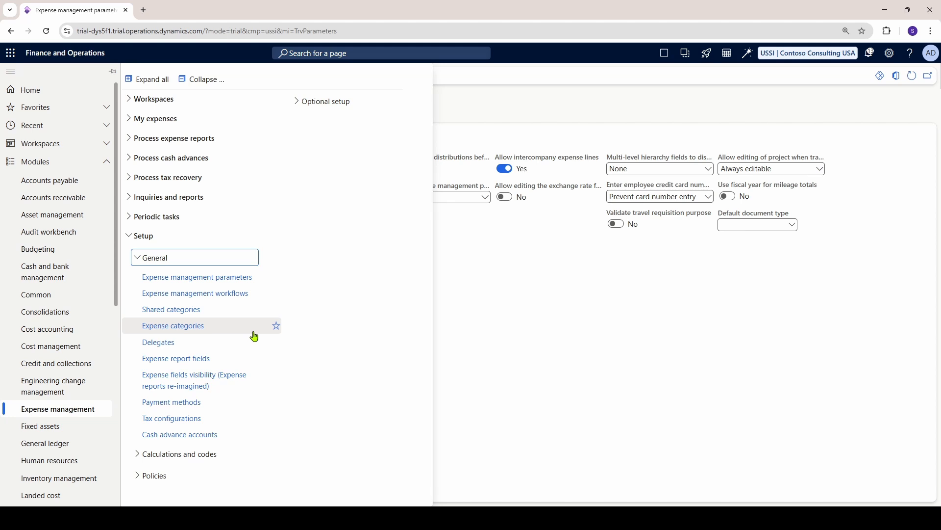
click(245, 258)
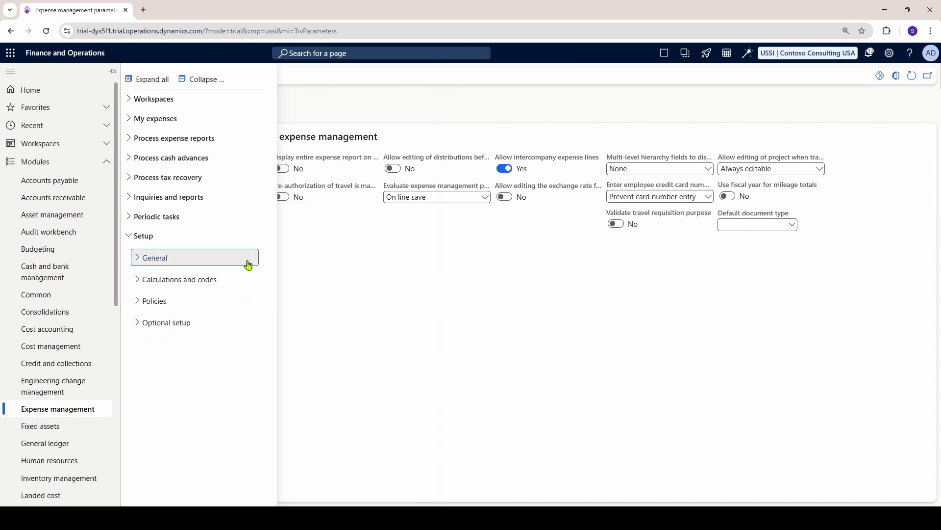
click(178, 307)
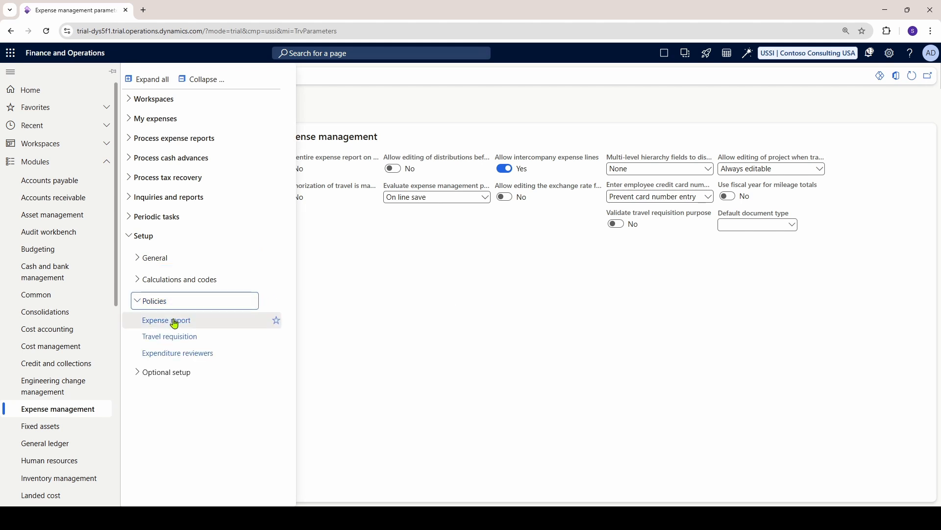
click(171, 321)
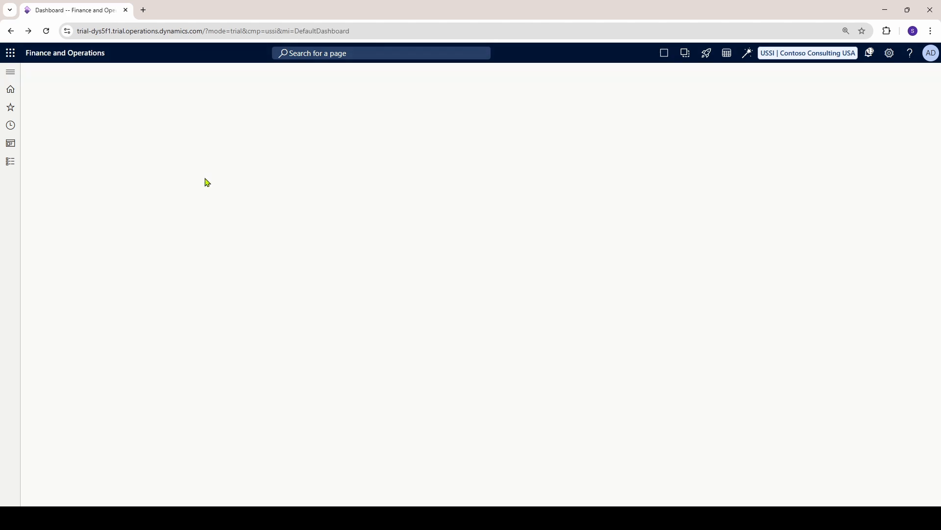
click(13, 166)
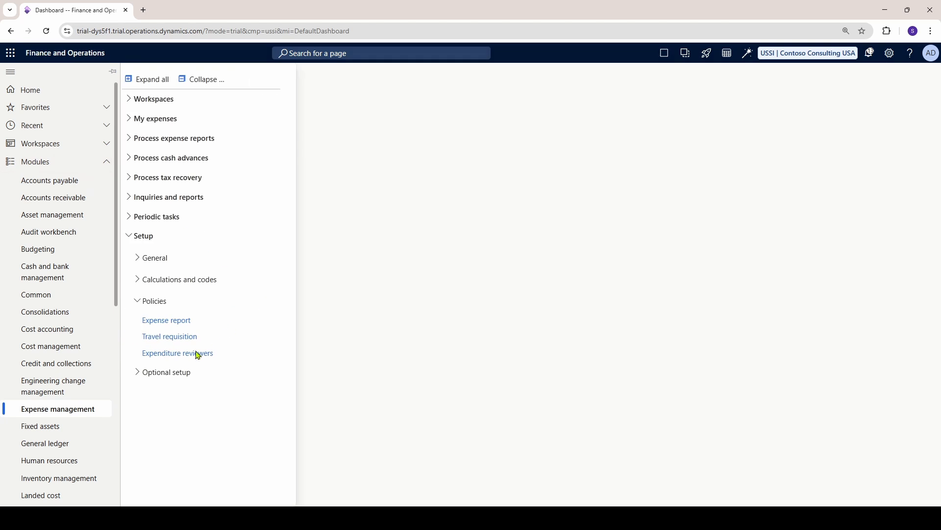
click(177, 322)
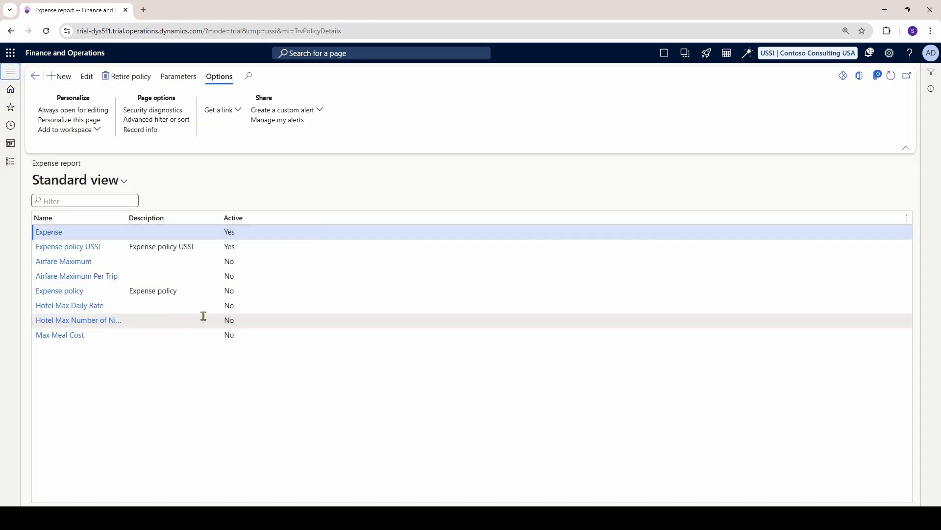
Create a new expense report policy with "Expense policy for INMF" as both its name and description
click(60, 76)
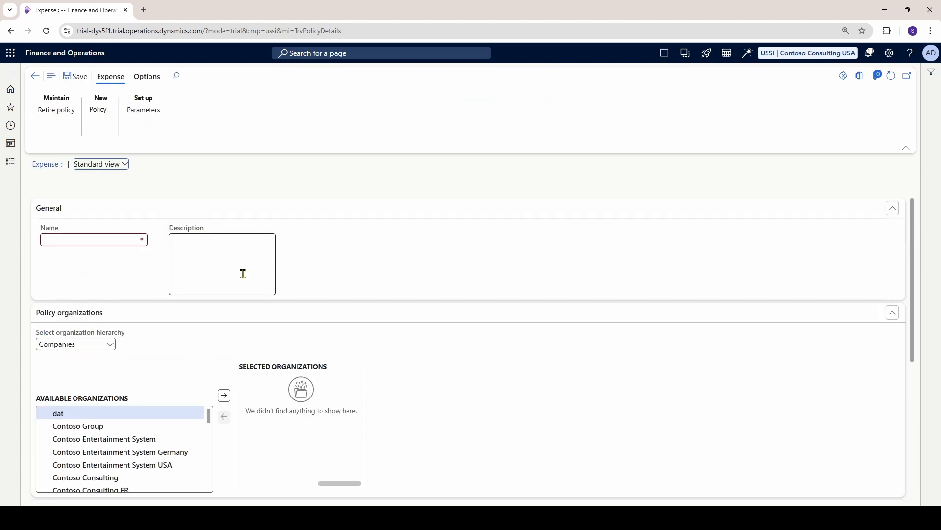
click(87, 233)
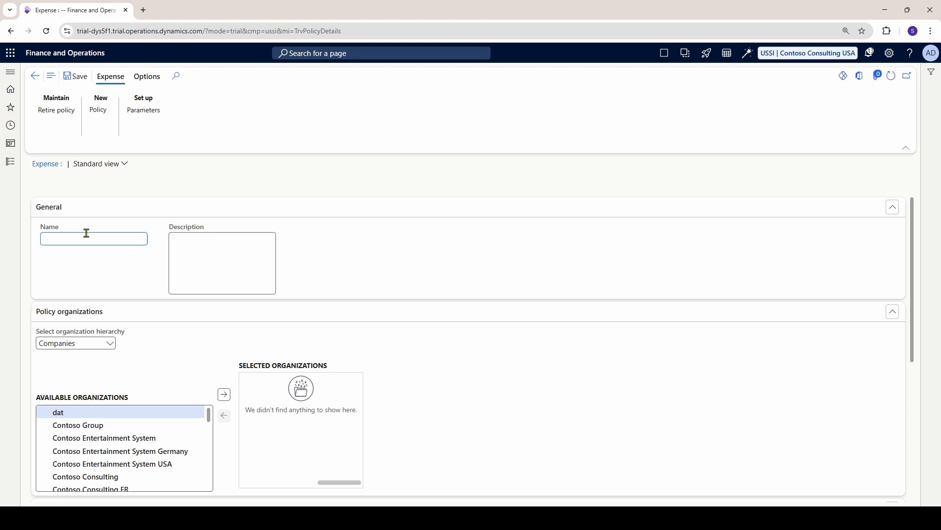
text(Expense policy for INMF)
key(ctrl+a)
key(ctrl+c)
key(Tab)
key(ctrl+v)
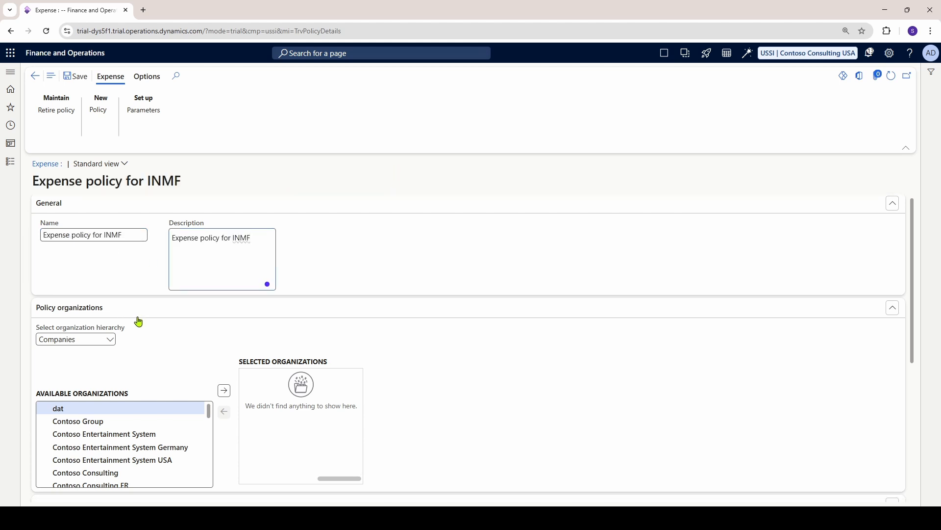
Add Contoso Entertainment System India to the policy's selected organizations
scroll(130, 319, down, 3)
scroll(111, 265, up, 1)
scroll(106, 343, down, 10)
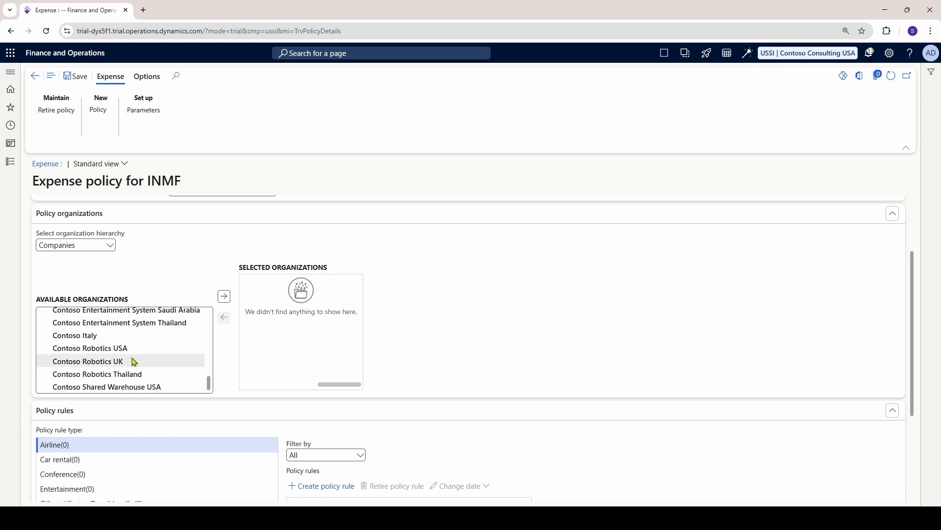
scroll(132, 373, up, 1)
scroll(140, 375, up, 1)
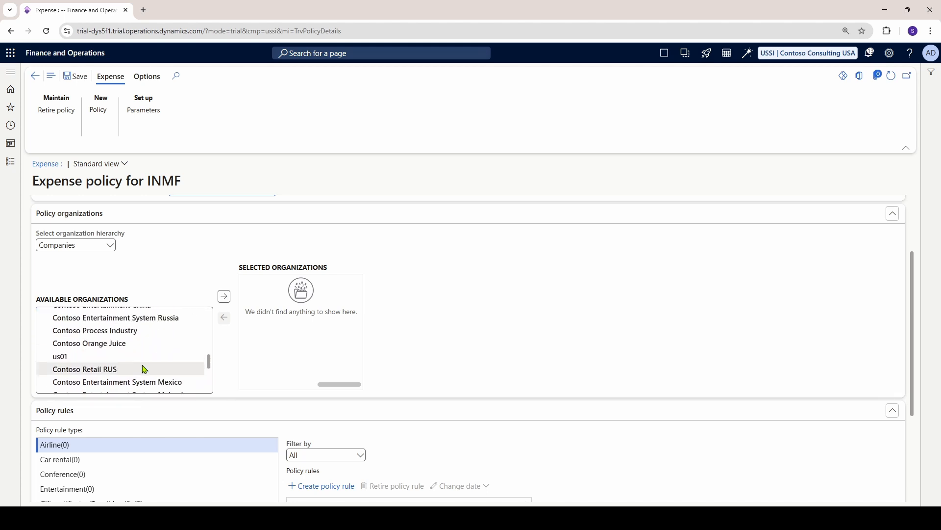
scroll(141, 375, up, 1)
scroll(142, 363, up, 1)
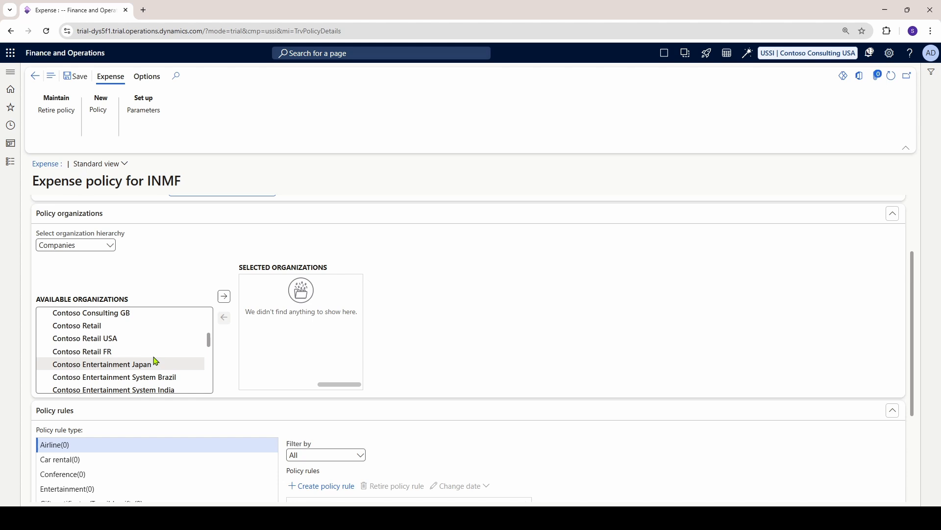
click(154, 387)
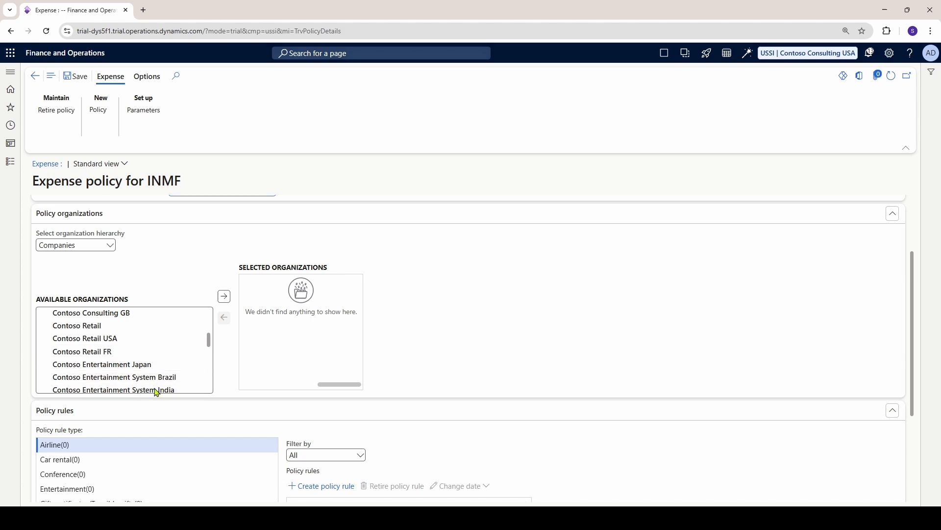
click(178, 368)
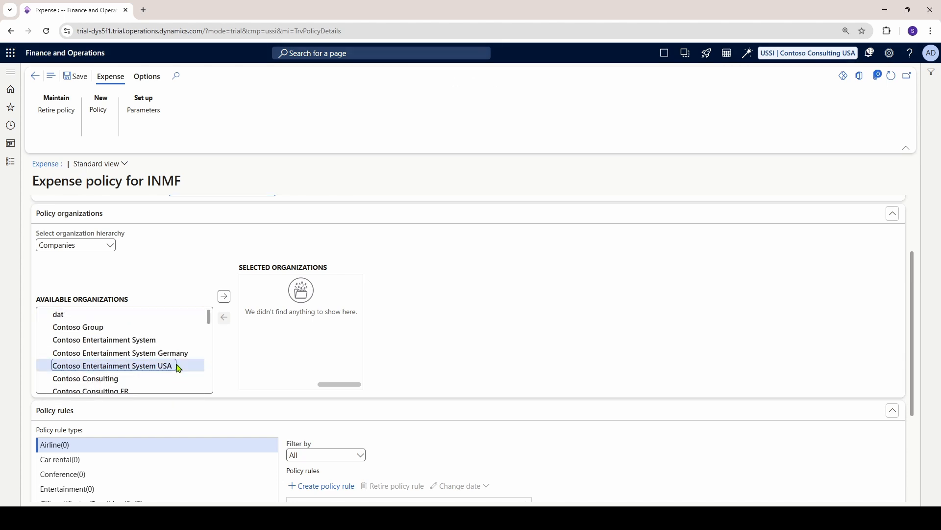
scroll(166, 363, down, 1)
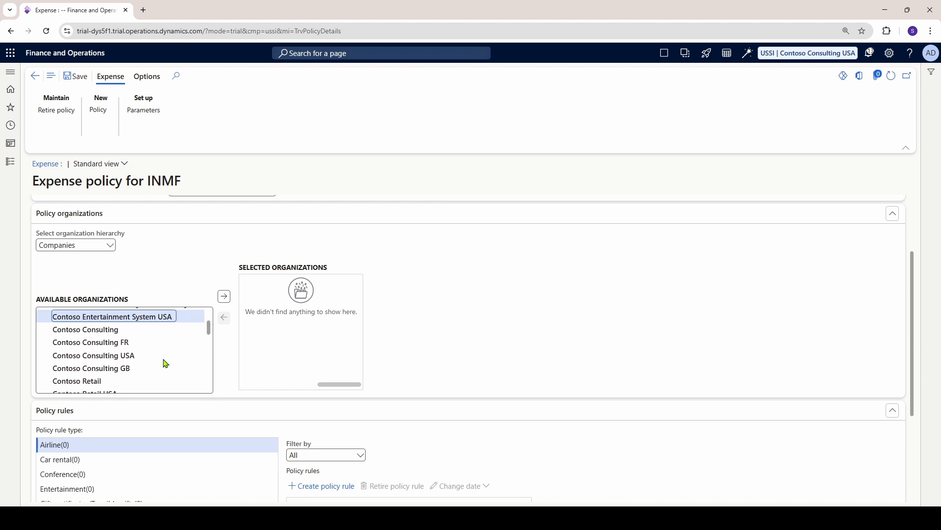
scroll(165, 364, up, 1)
scroll(166, 363, down, 4)
click(181, 349)
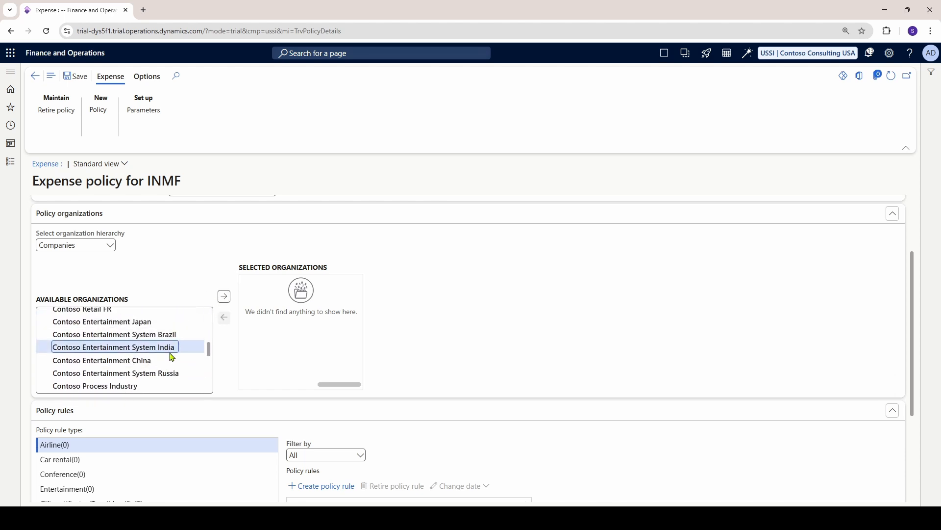
click(223, 297)
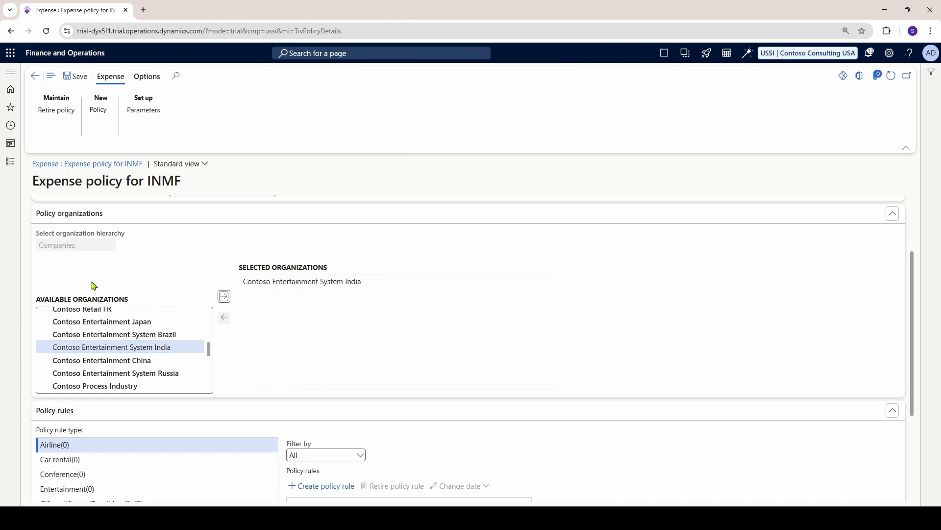
Check the policy's selected organization and examine the policy rule types
click(325, 281)
scroll(329, 287, down, 2)
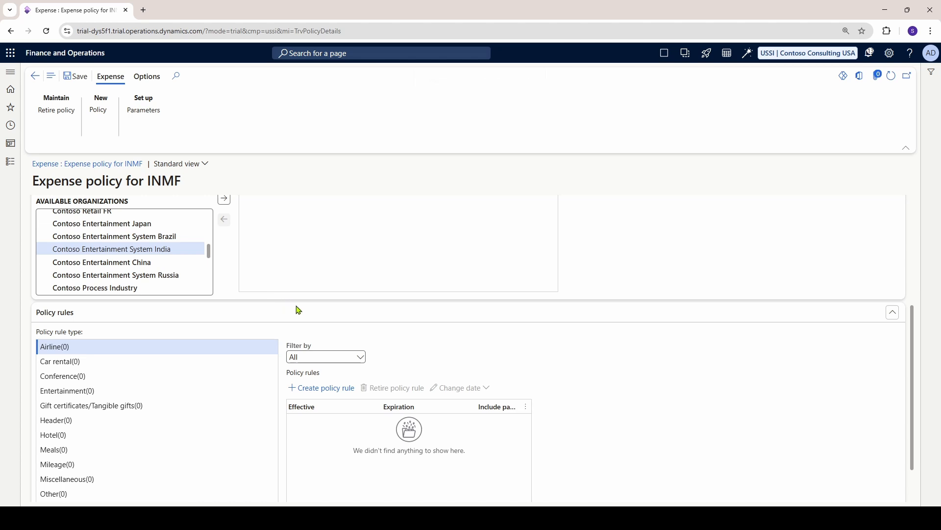
scroll(347, 284, up, 3)
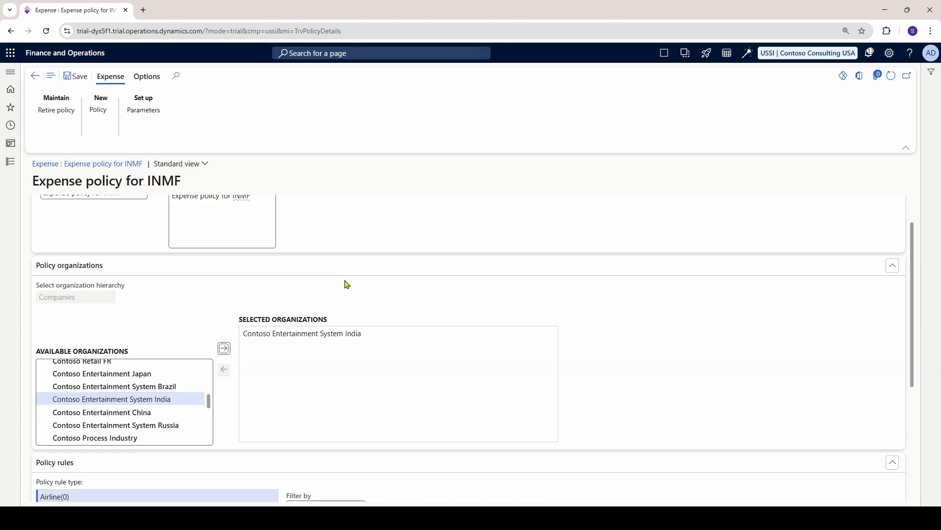
click(365, 337)
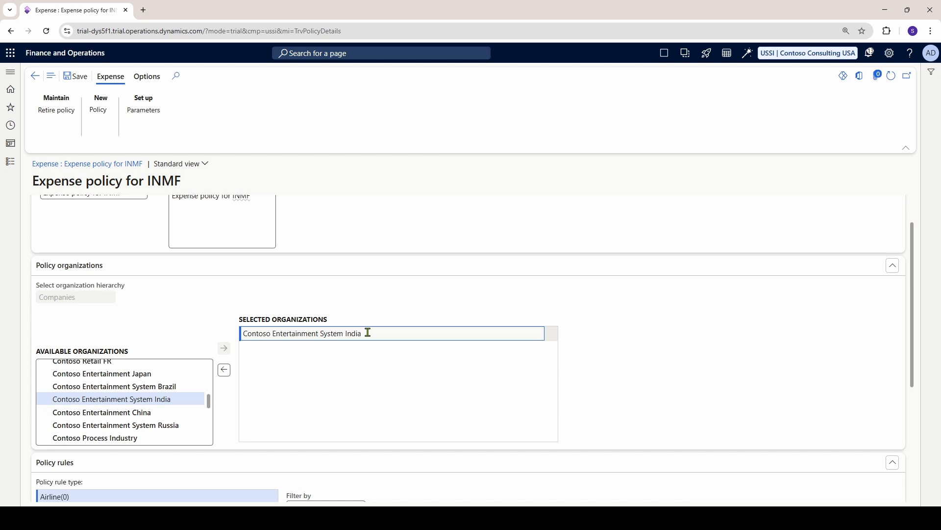
scroll(368, 332, down, 3)
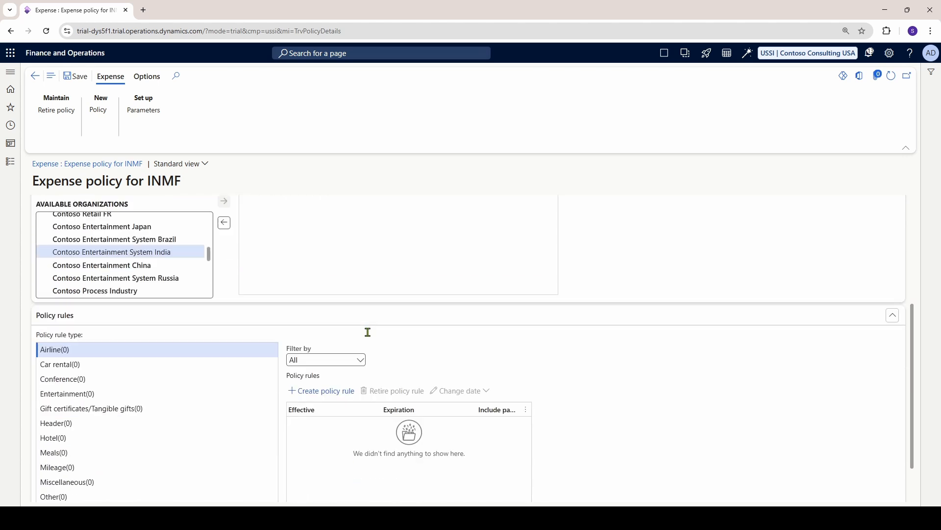
scroll(368, 332, down, 1)
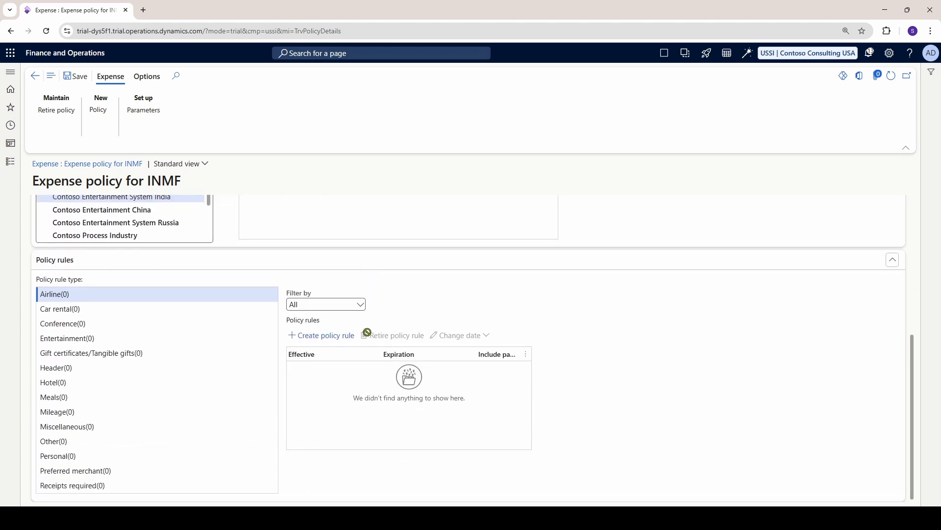